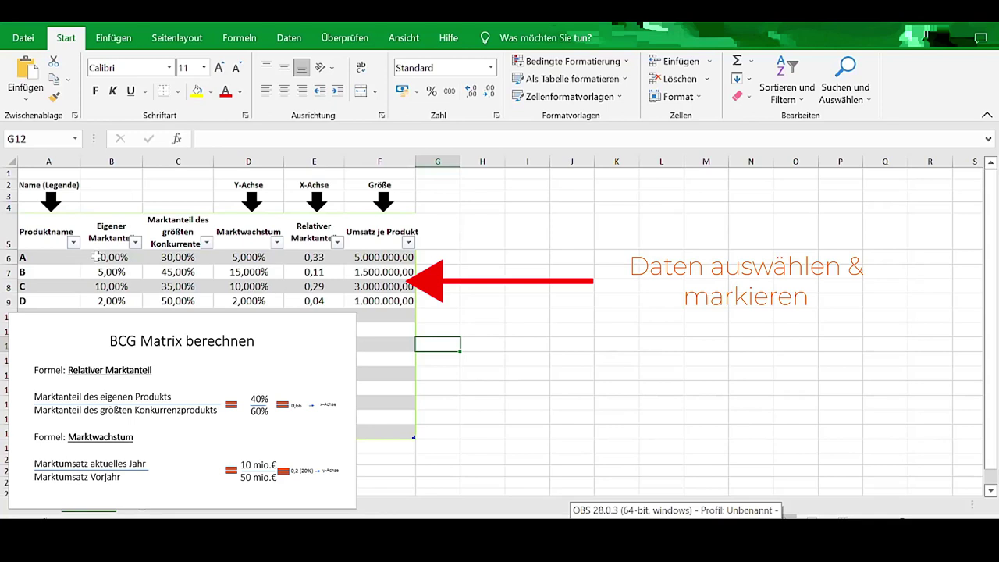
- Select cells B6:F9 holding the product A–D figures
drag(96, 256, 408, 301)
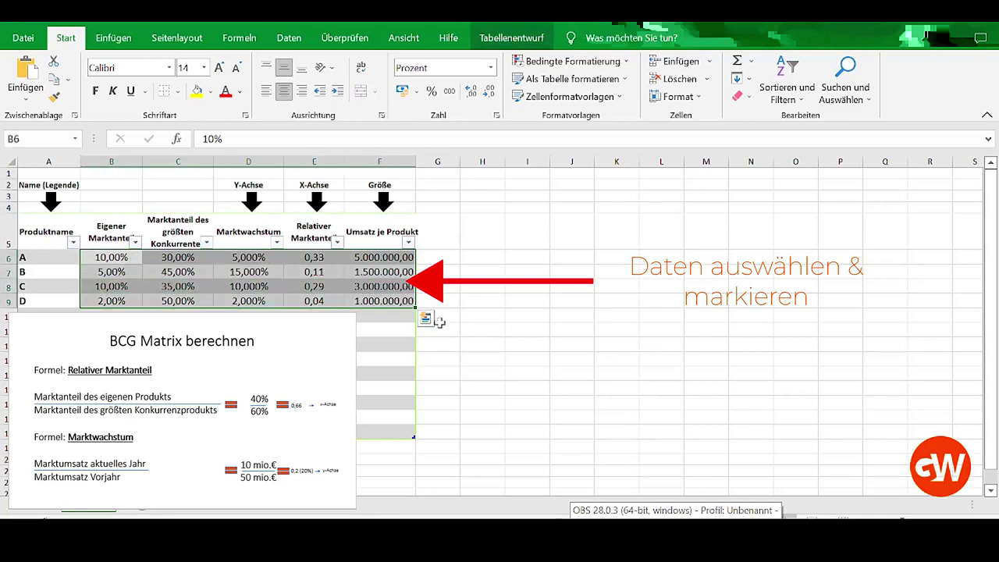
- Insert a 3D bubble chart from Recommended Charts > All Charts > XY (Scatter)
click(125, 40)
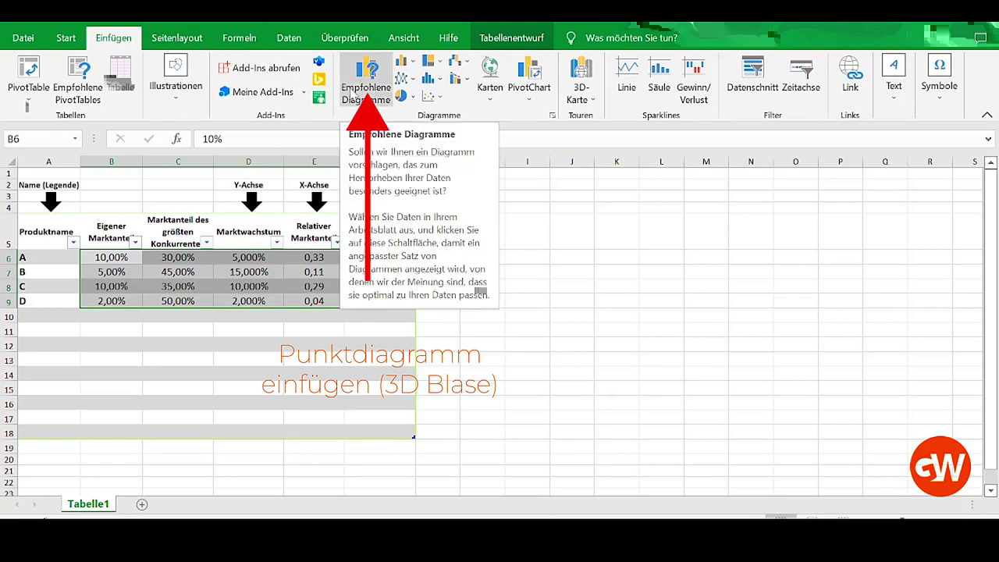
click(349, 88)
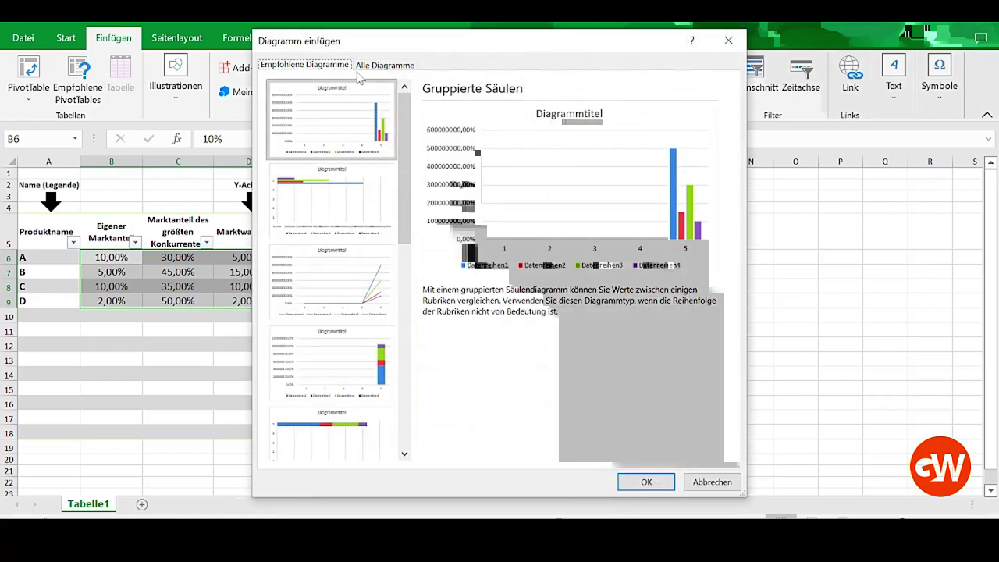
click(367, 67)
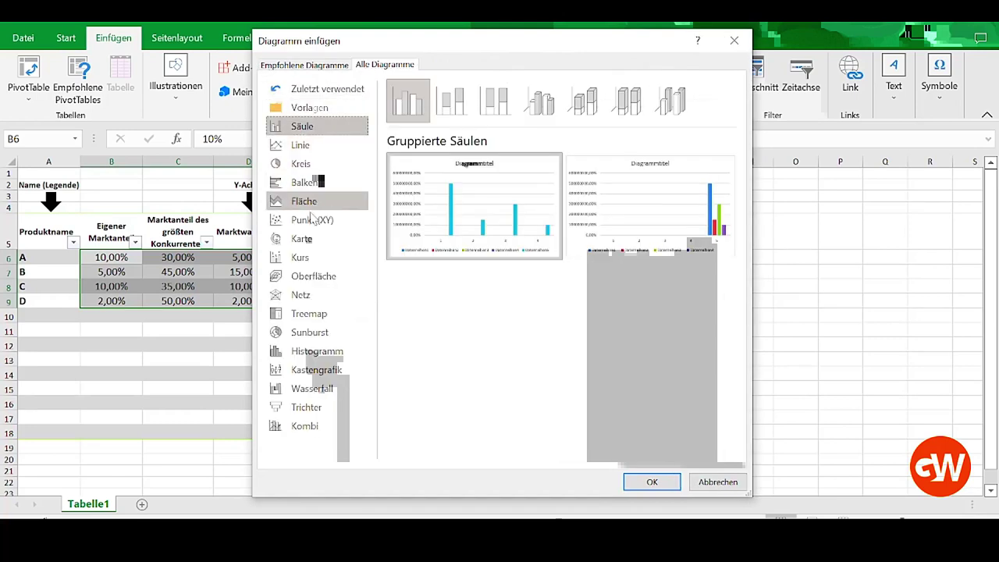
click(311, 223)
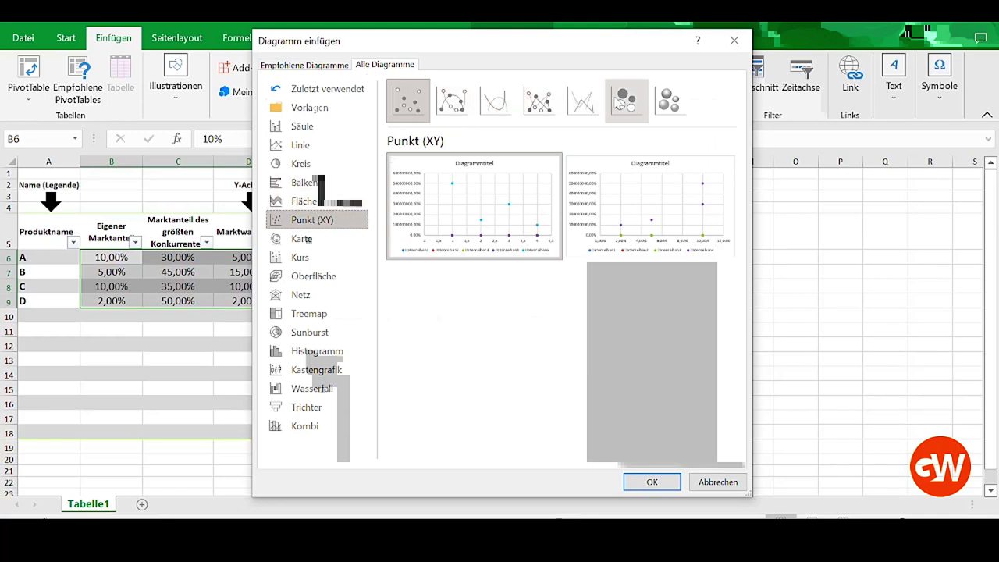
click(661, 108)
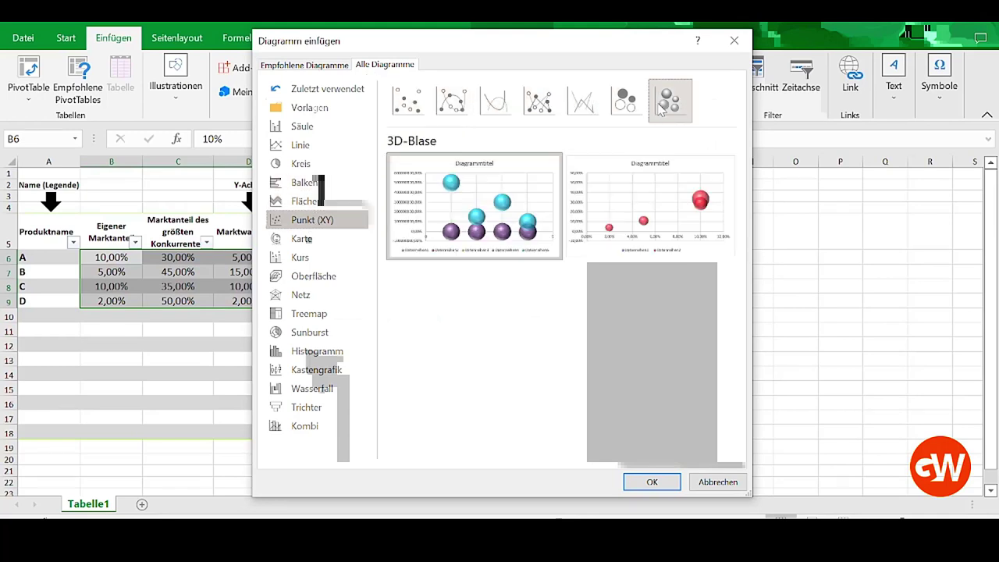
click(648, 483)
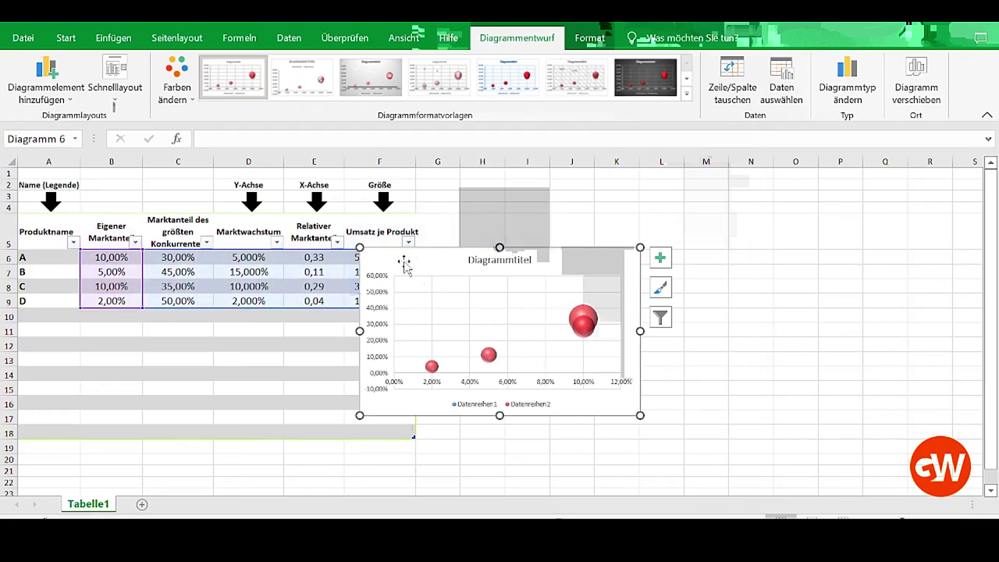
- Drag the bubble chart right of the product table, beside columns H–N
drag(404, 265, 526, 245)
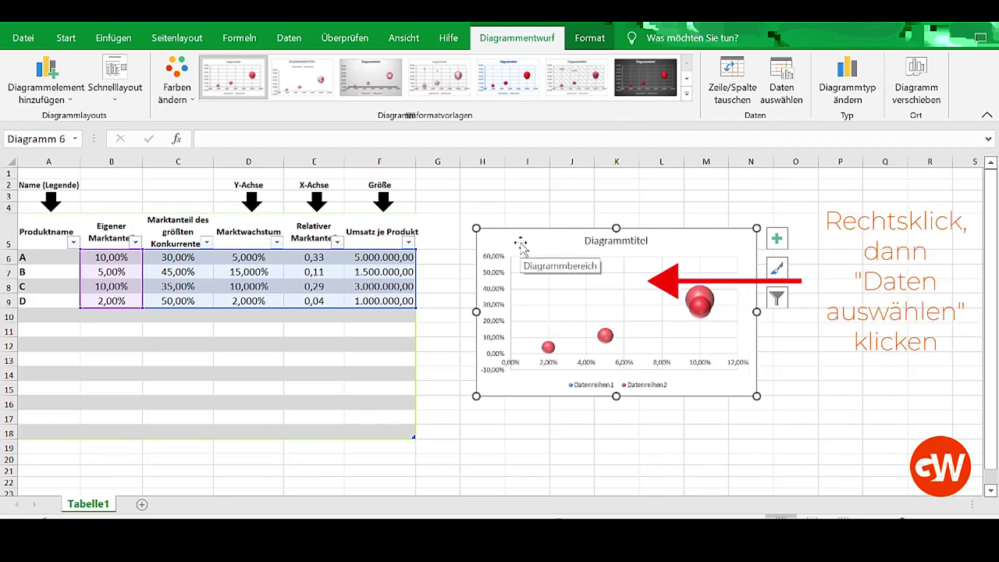
- Remove the default series Datenreihen1 and Datenreihen2 in Select Data Source
right_click(521, 246)
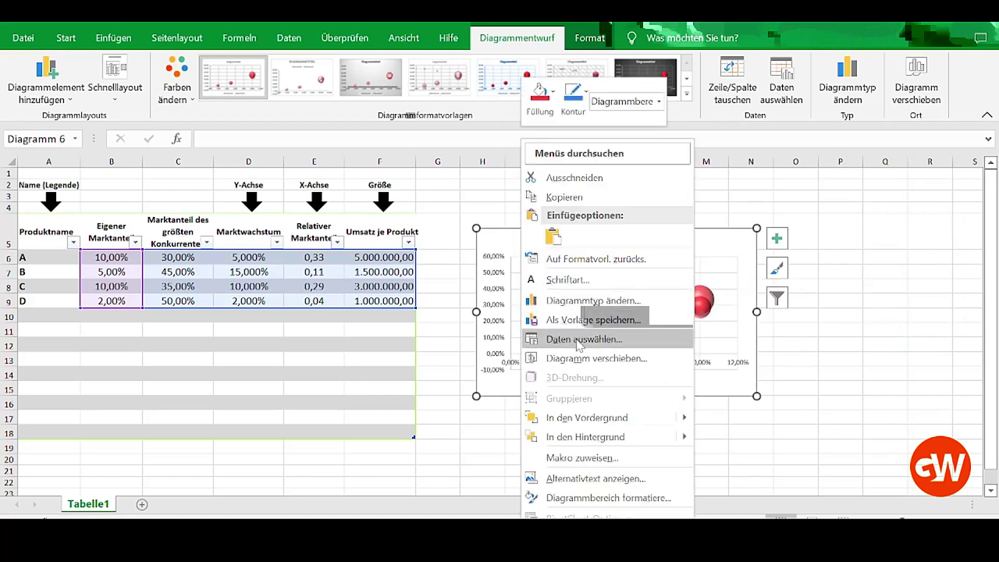
click(579, 341)
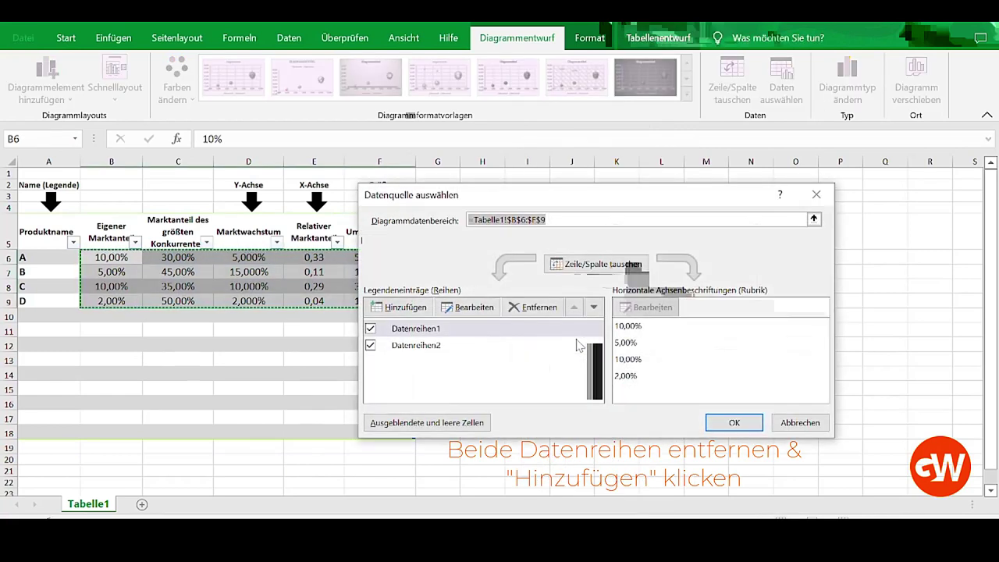
click(515, 329)
click(498, 349)
click(535, 330)
click(542, 309)
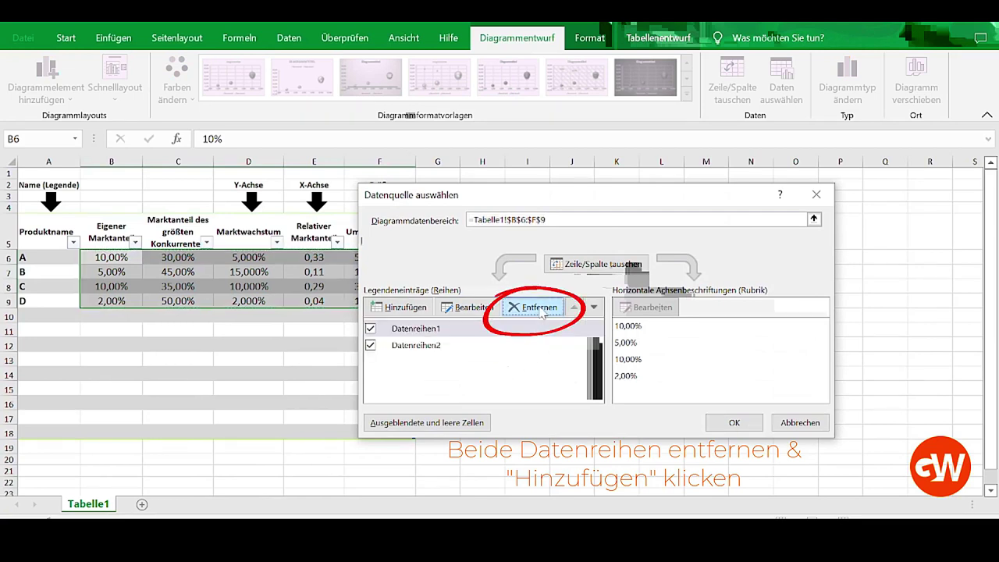
click(542, 309)
click(541, 309)
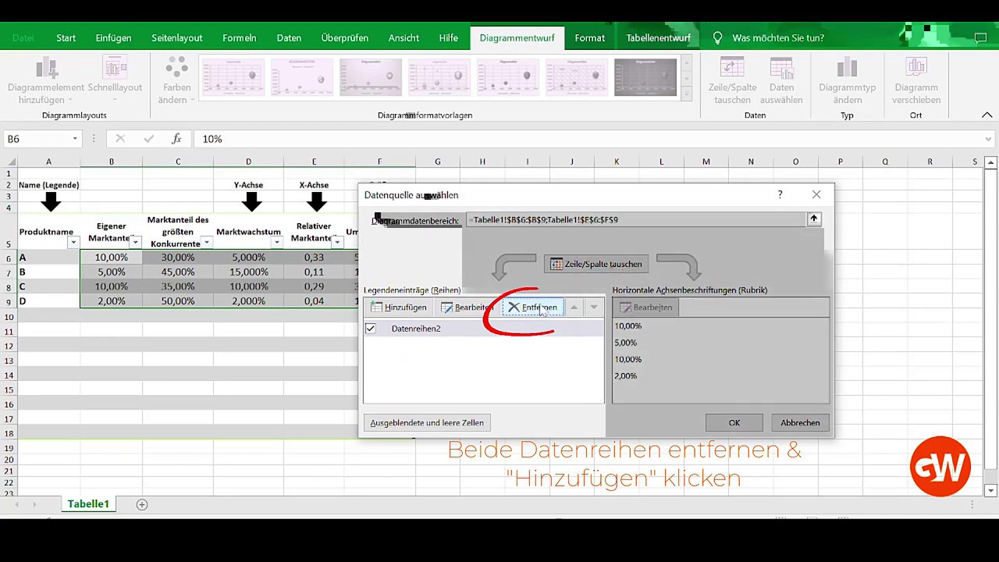
- Add series Produkt A with X from E6, Y from D6 and bubble size from F6
click(377, 311)
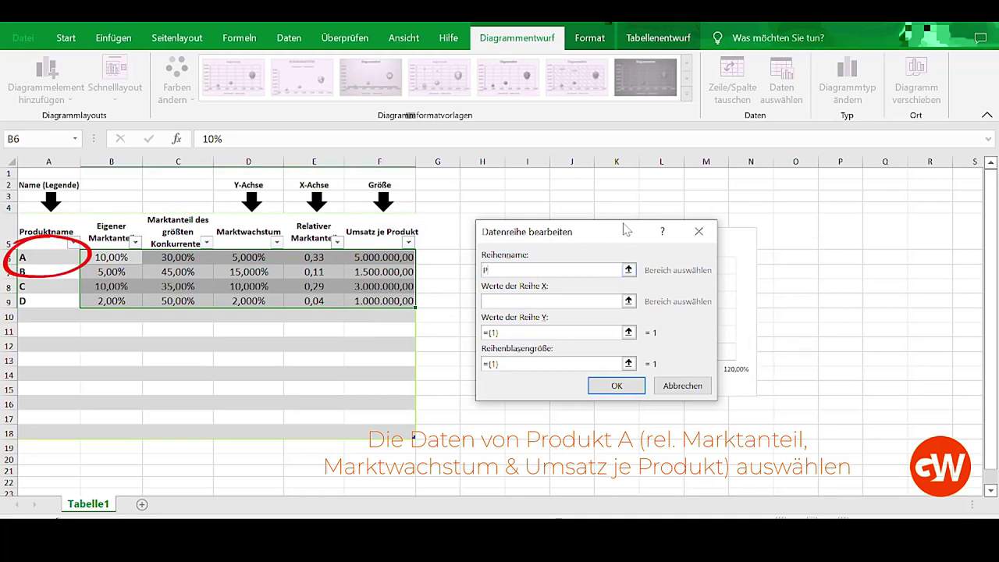
text(rodukt A)
key(Tab)
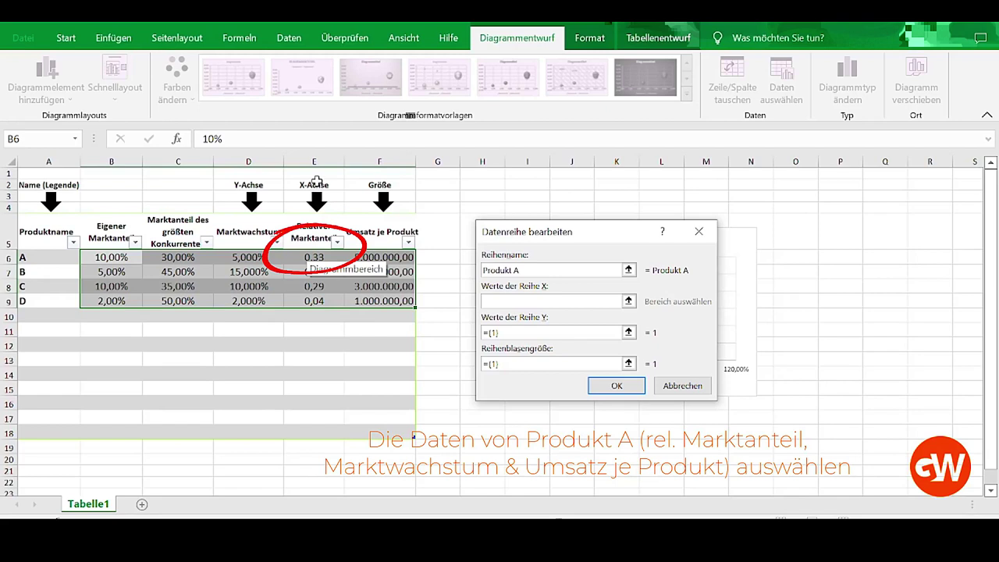
click(311, 259)
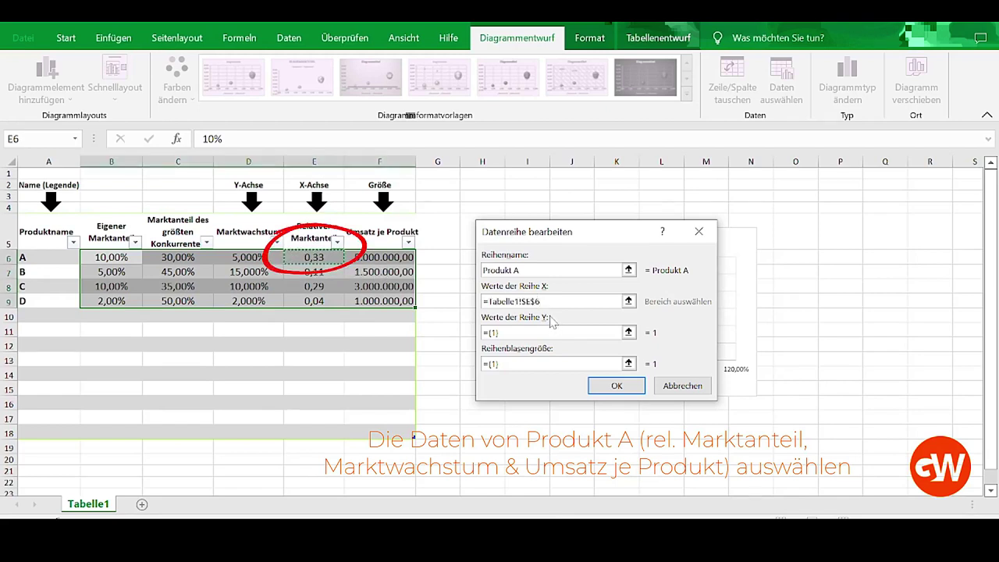
drag(520, 333, 484, 333)
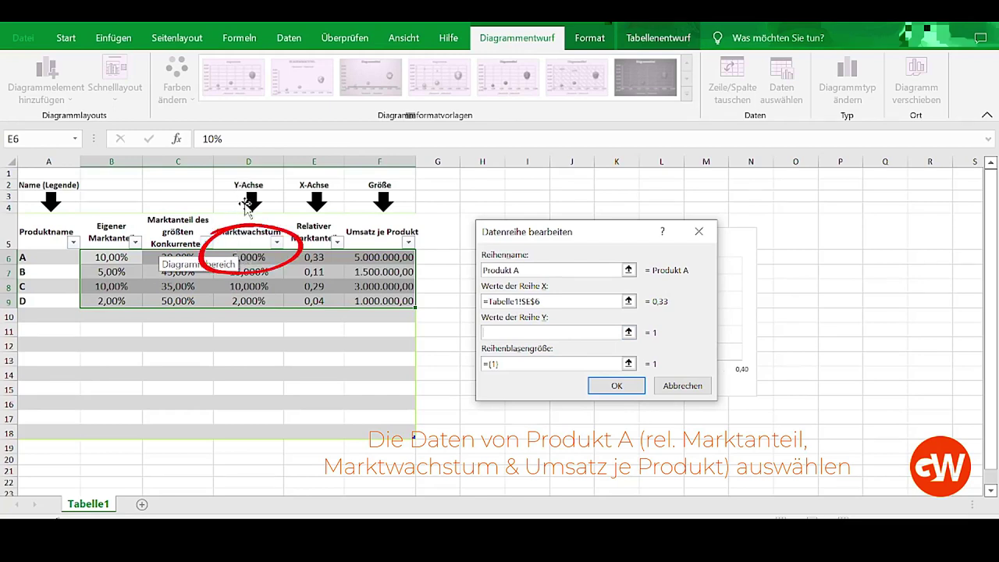
click(248, 258)
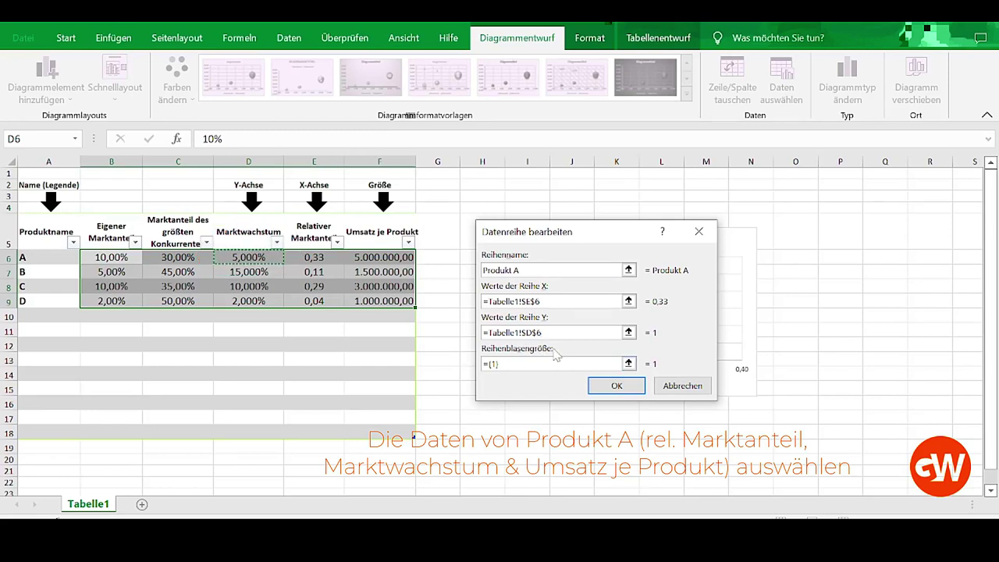
click(526, 365)
drag(528, 373, 480, 364)
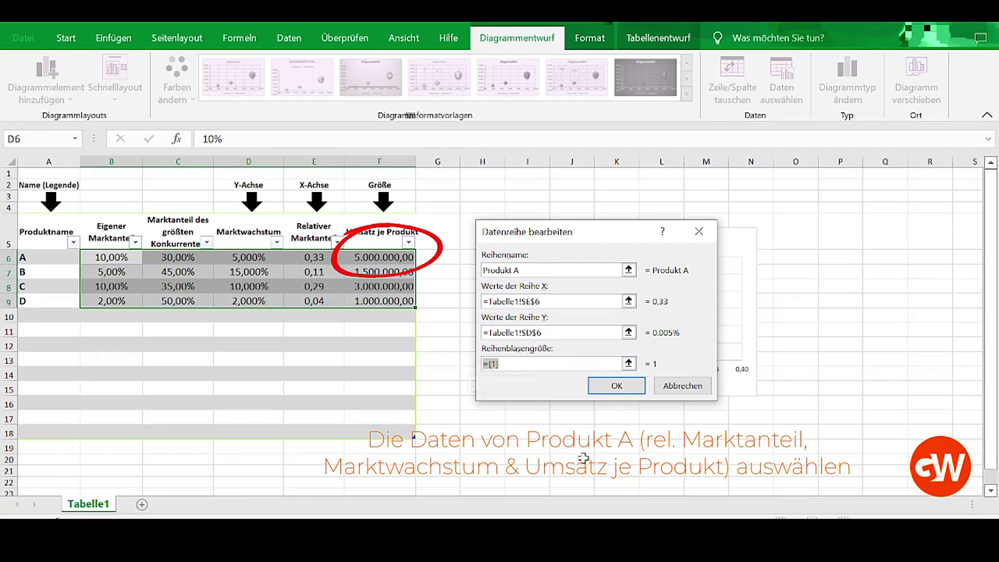
key(Delete)
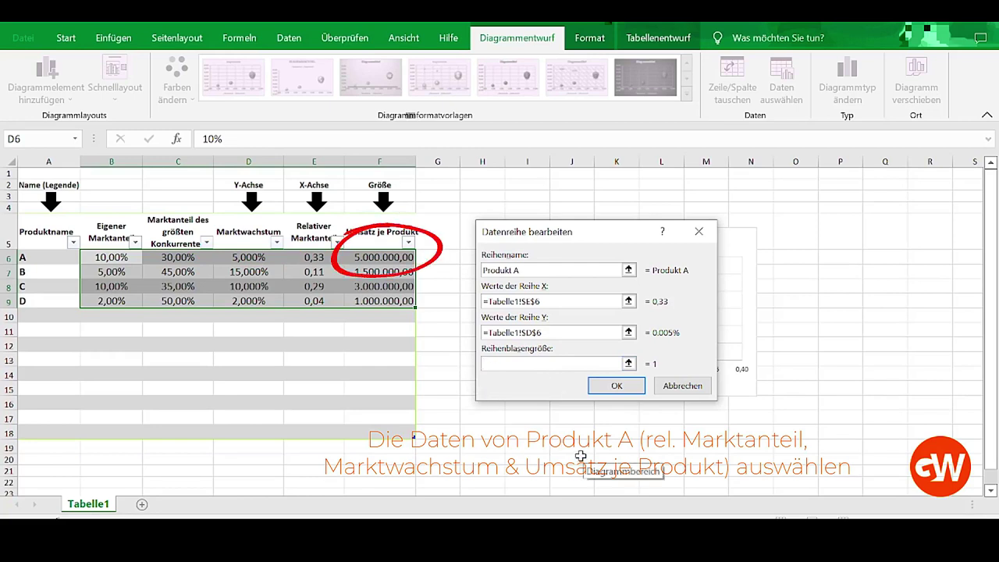
click(369, 262)
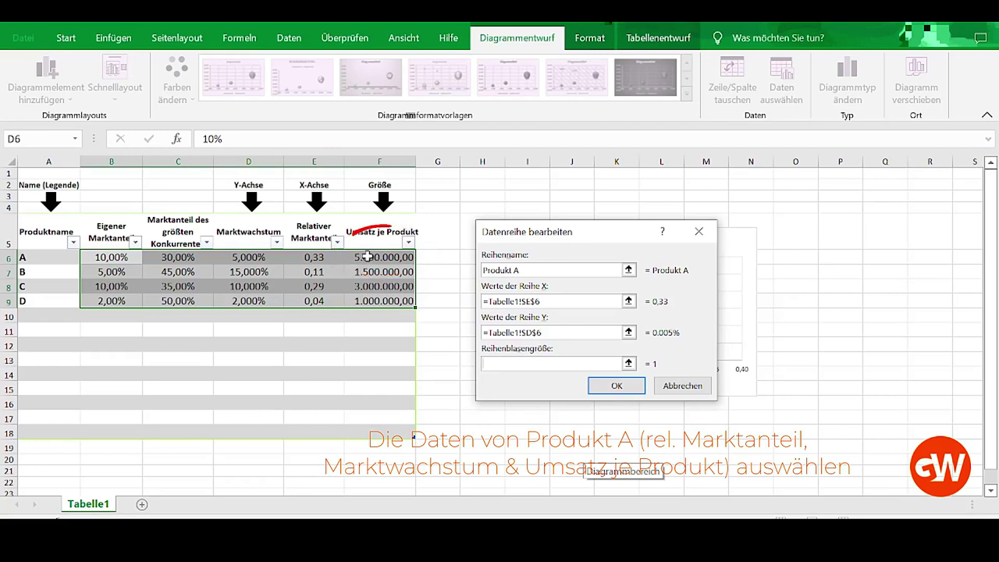
click(616, 385)
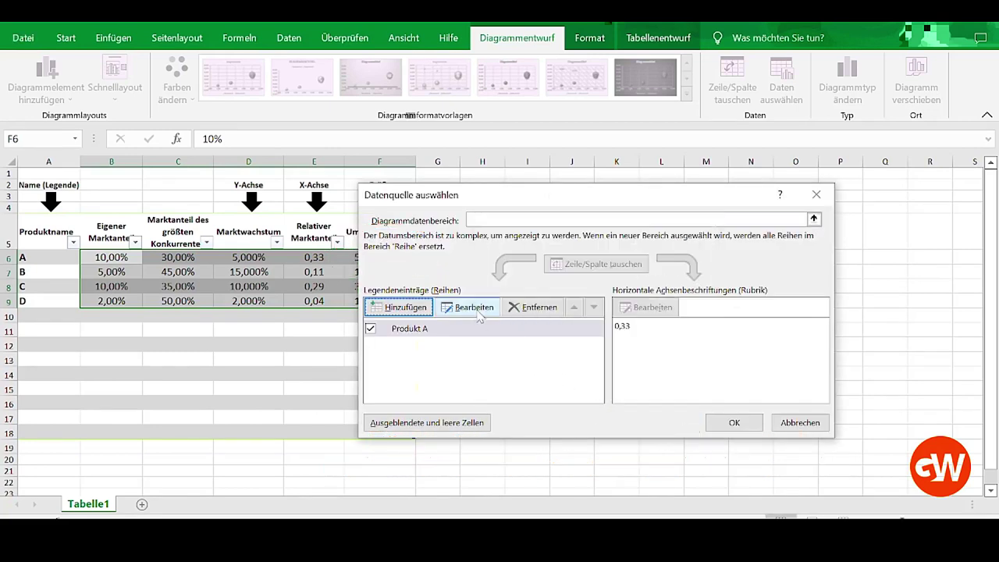
- Add series Produkt B with X from E7, Y from D7 and bubble size from F7
click(414, 308)
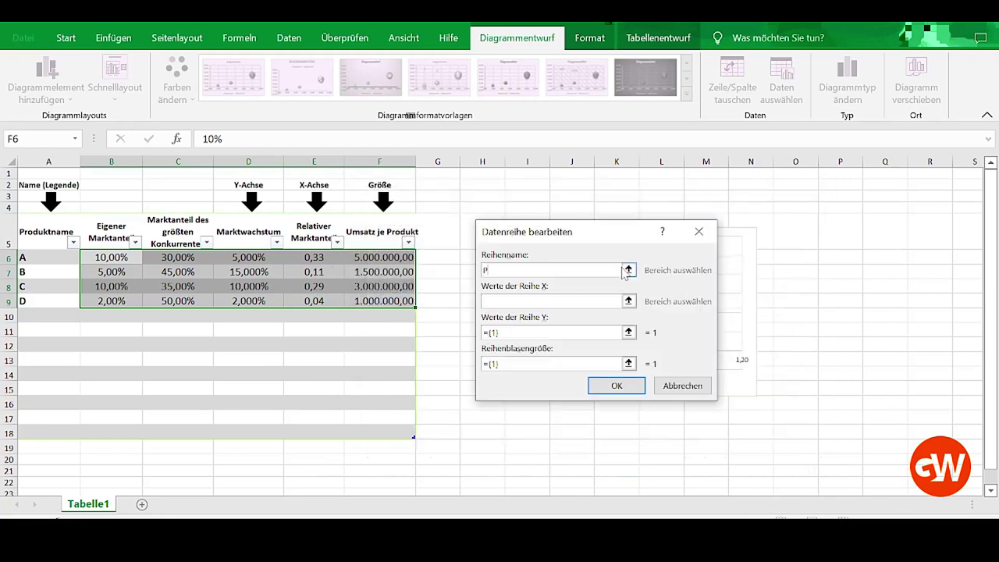
click(314, 272)
key(Delete)
key(Tab)
click(312, 271)
key(Tab)
click(250, 271)
key(Tab)
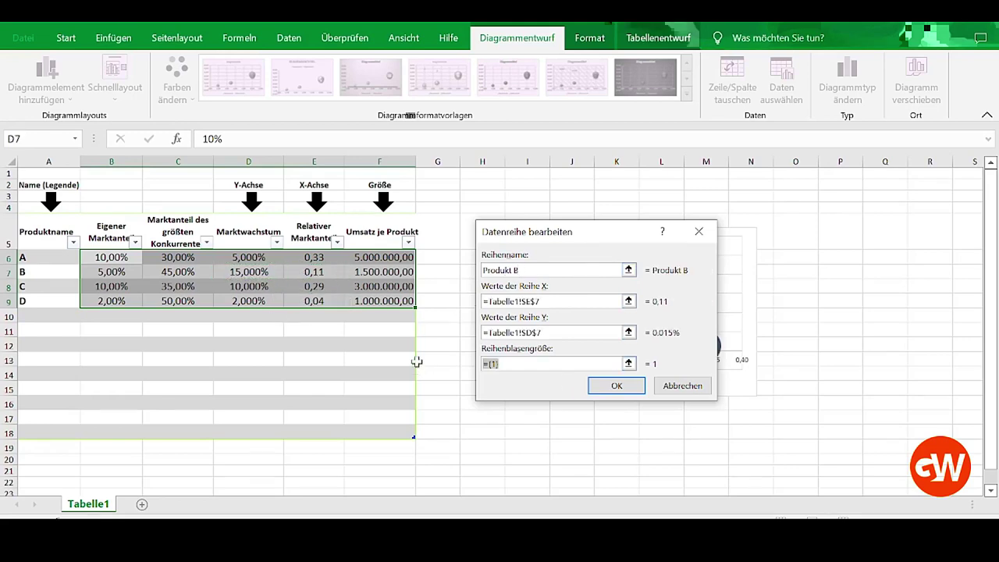
click(371, 273)
click(614, 384)
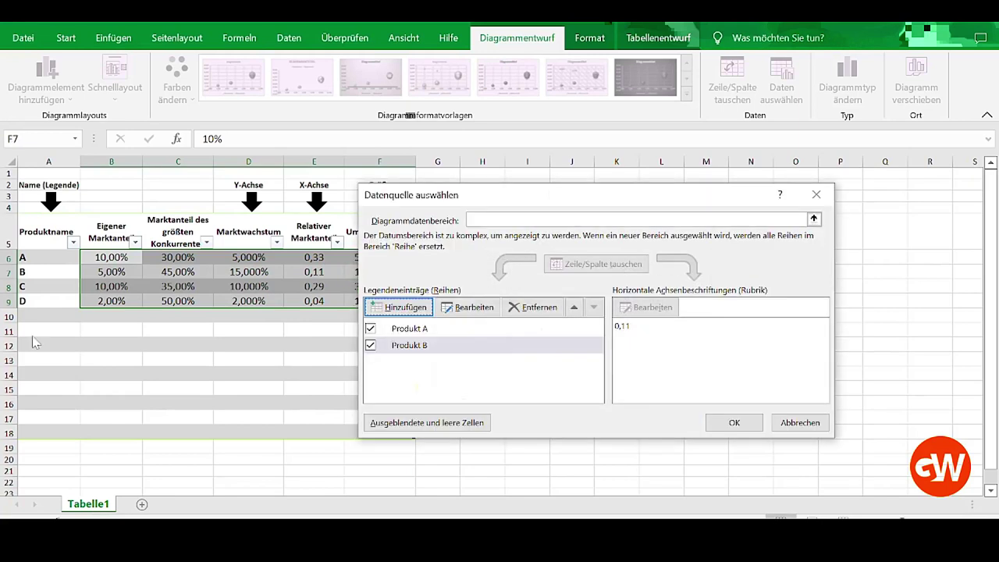
- Add series Produkt C with X from E8 and Y from D8
click(399, 307)
text(P)
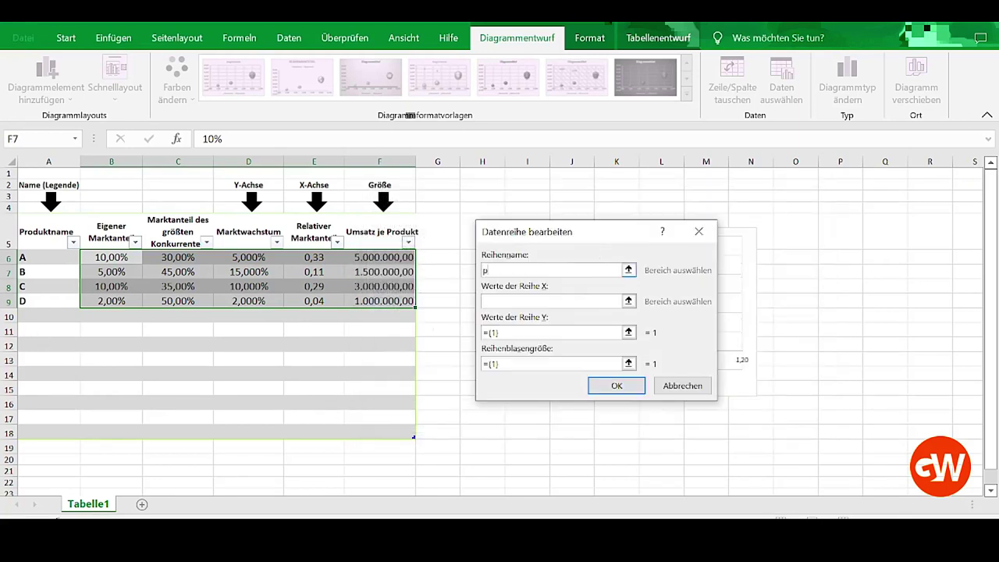
text(rodukt C)
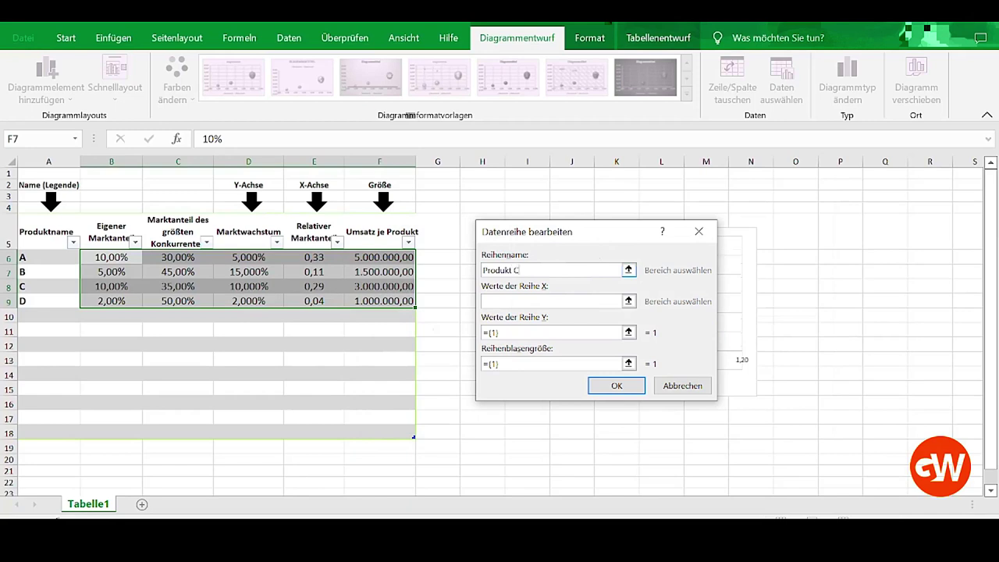
click(551, 301)
click(312, 286)
click(503, 335)
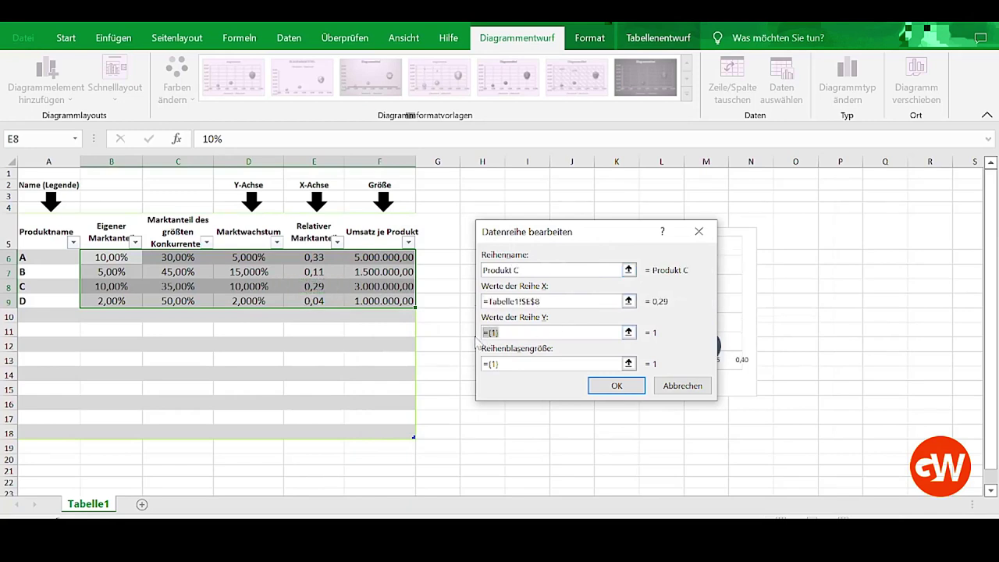
click(223, 290)
key(Tab)
key(BackSpace)
click(626, 387)
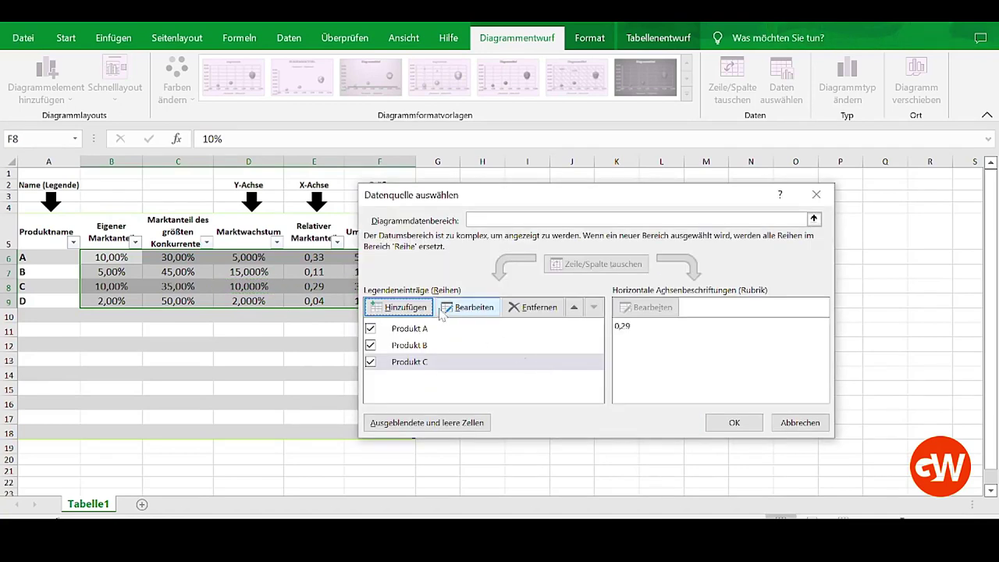
- Add series Produkt D with X from E9, Y from D9 and bubble size from F9
click(398, 307)
text(Produkt D)
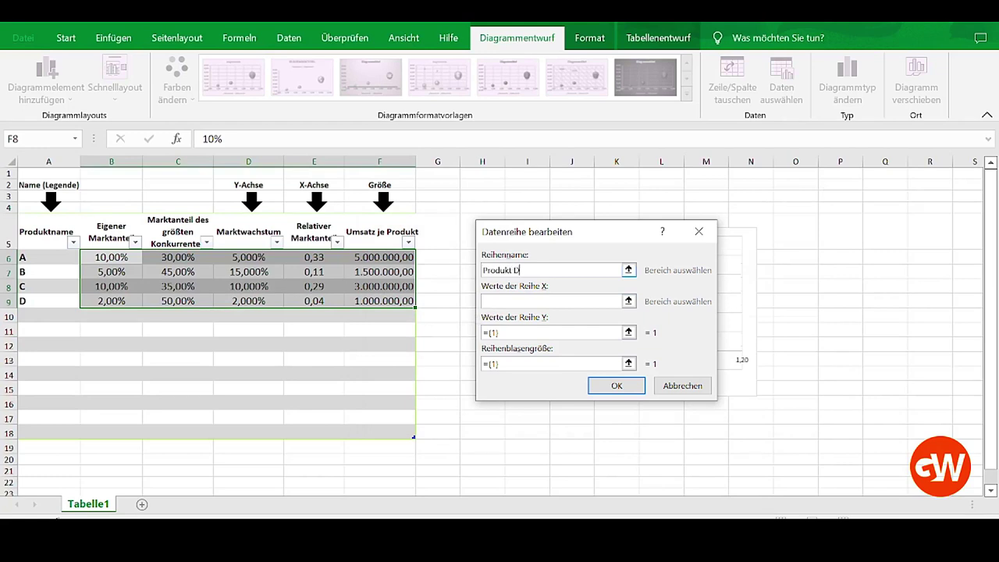
key(Tab)
click(315, 300)
key(Tab)
click(267, 304)
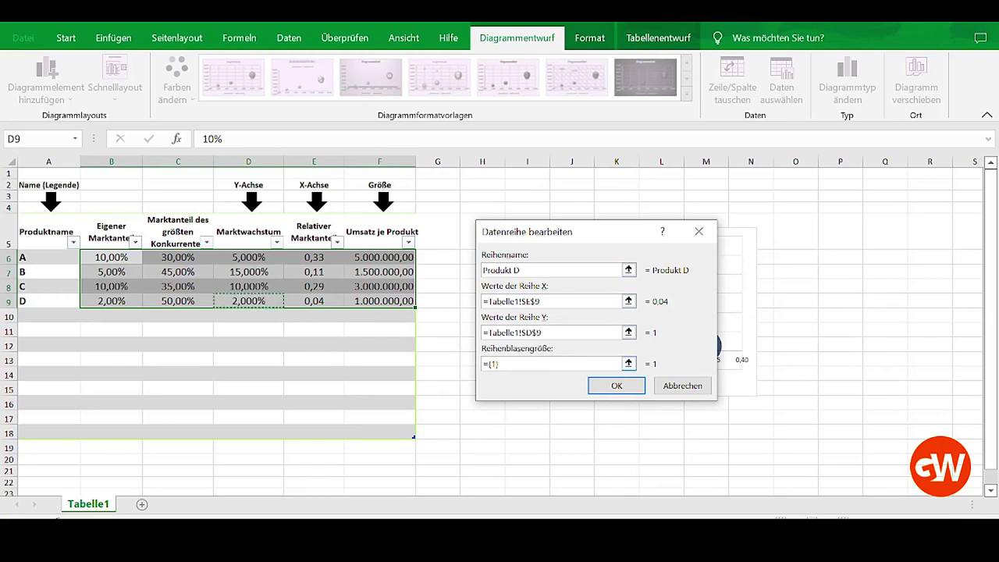
click(380, 301)
click(617, 386)
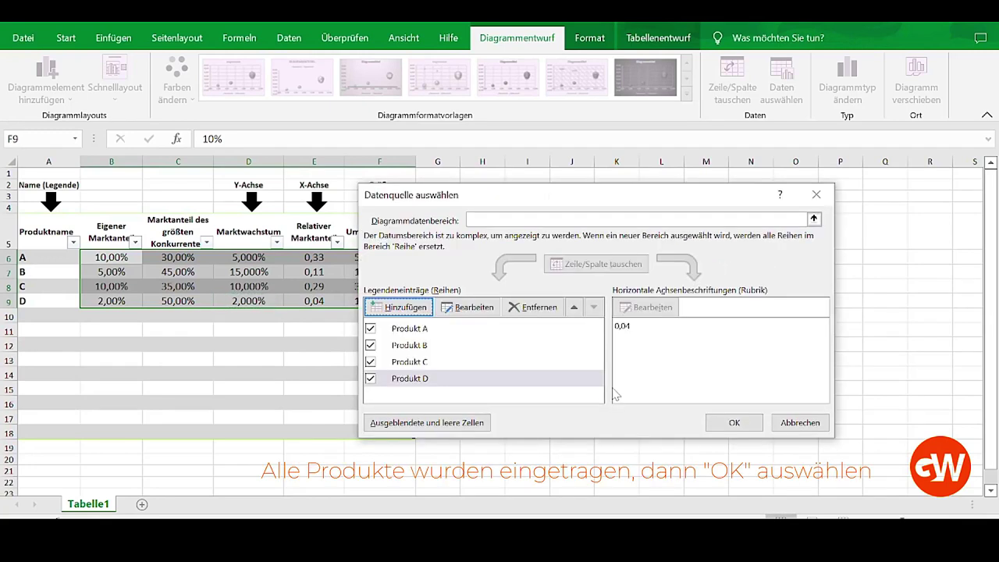
- Review the values of series Produkt A through Produkt D
click(526, 334)
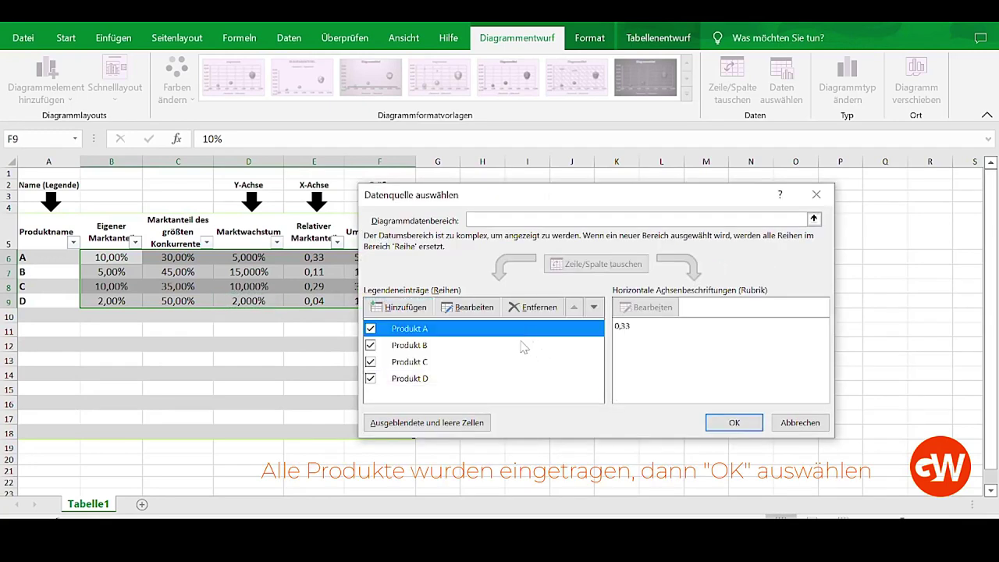
click(527, 348)
click(528, 364)
click(531, 382)
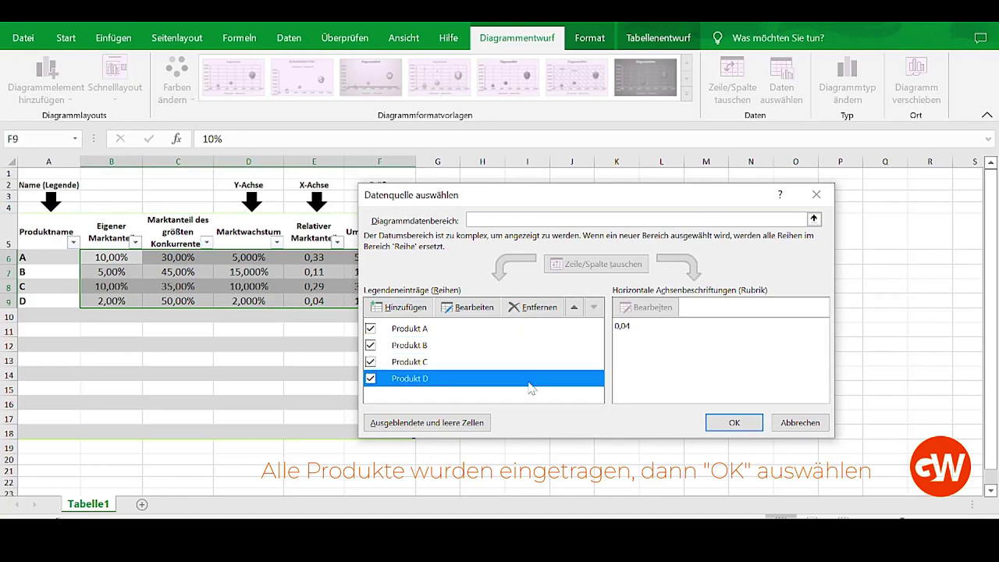
- Apply the four series, then check each bubble's formula against its table row
click(756, 422)
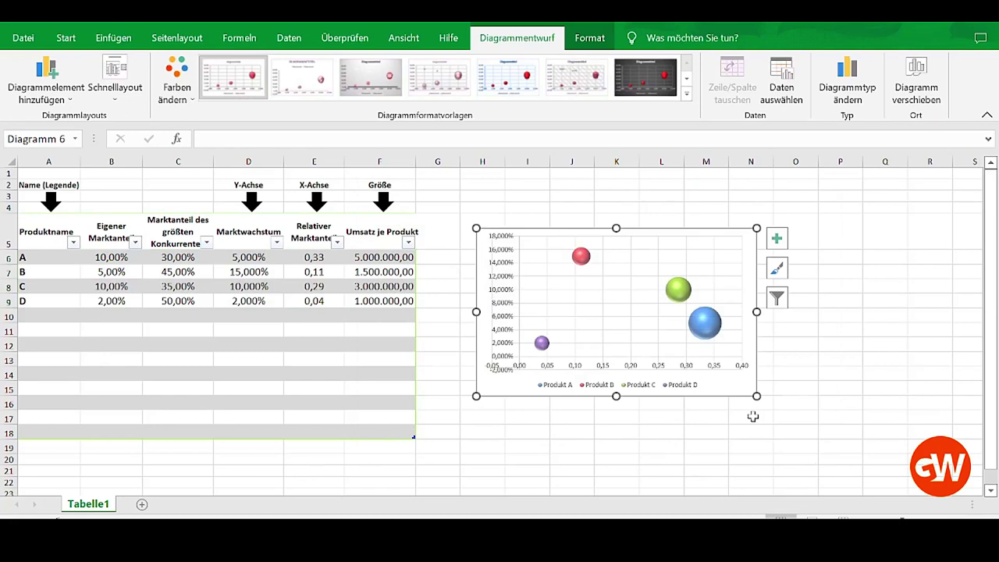
click(712, 331)
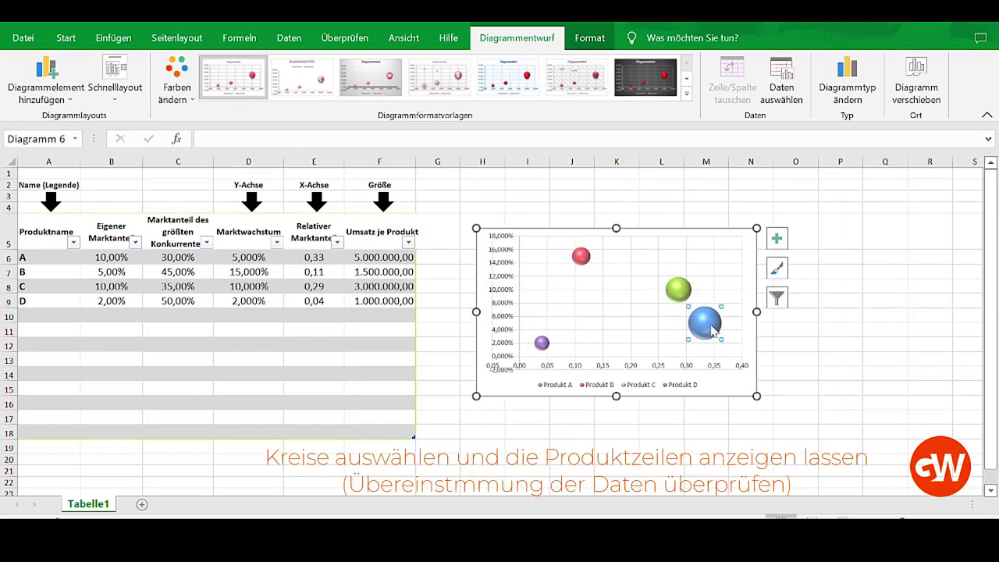
click(684, 301)
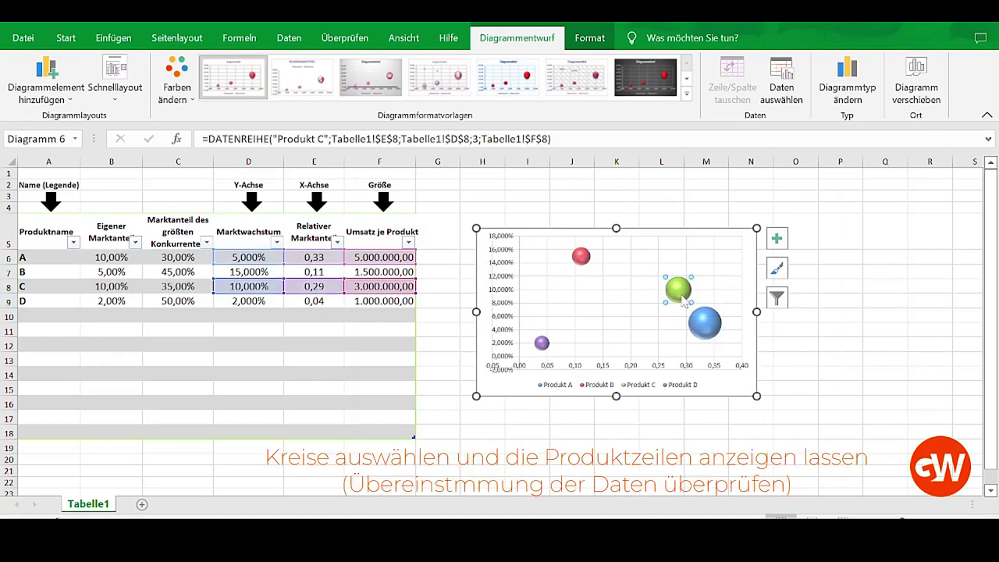
click(584, 260)
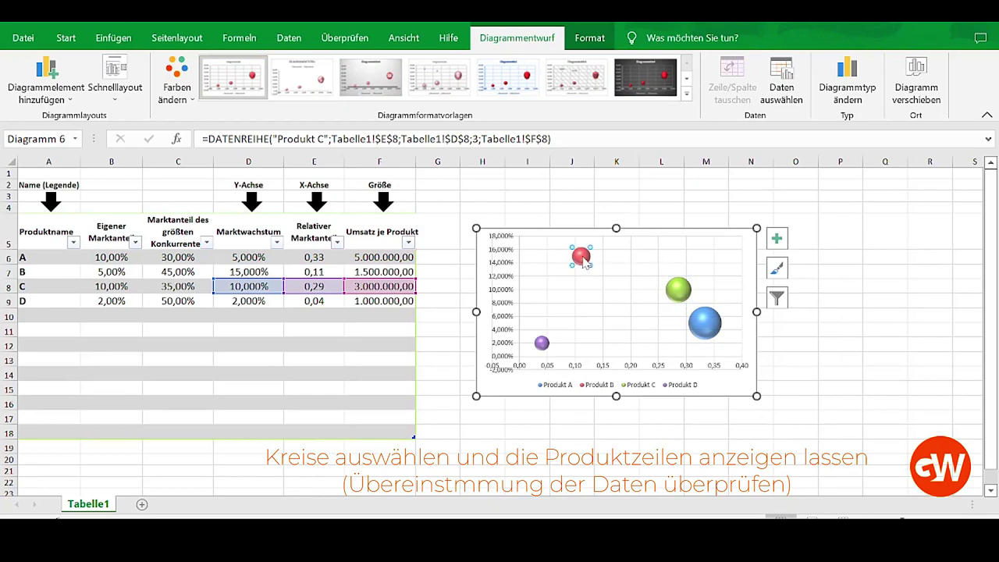
click(543, 344)
click(517, 386)
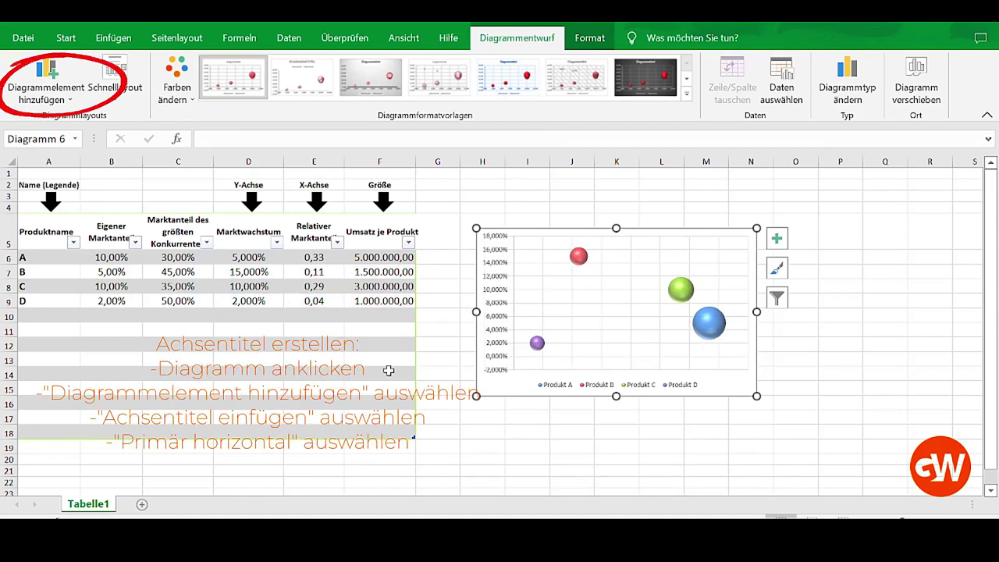
- Add a horizontal axis title reading 'Relativen Marktanteil'
click(29, 88)
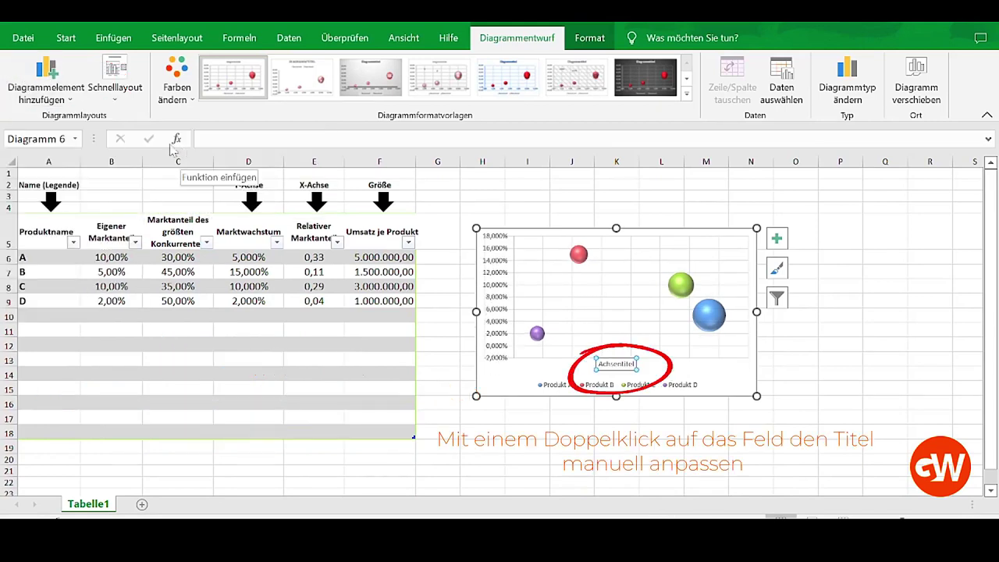
click(23, 82)
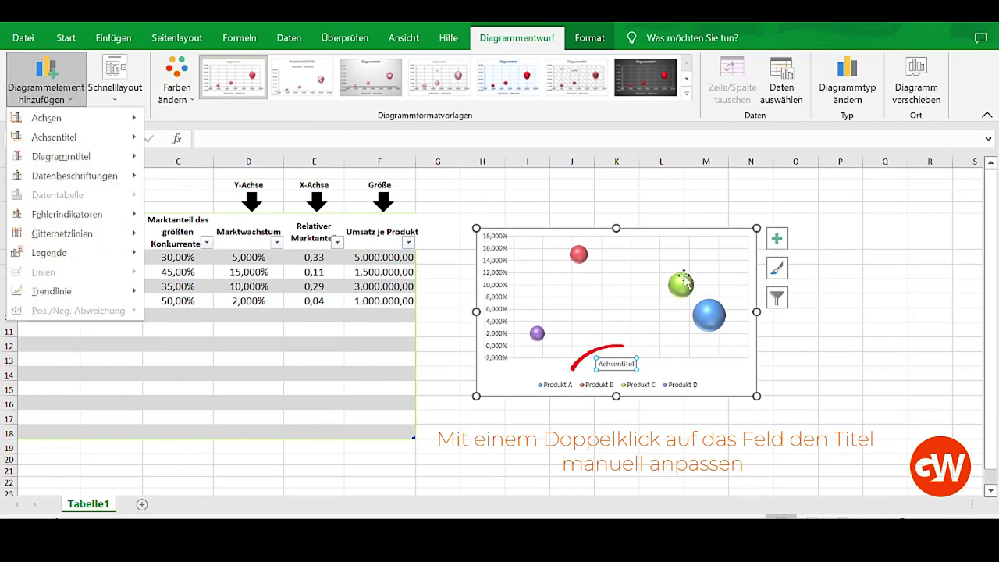
click(617, 364)
double_click(616, 364)
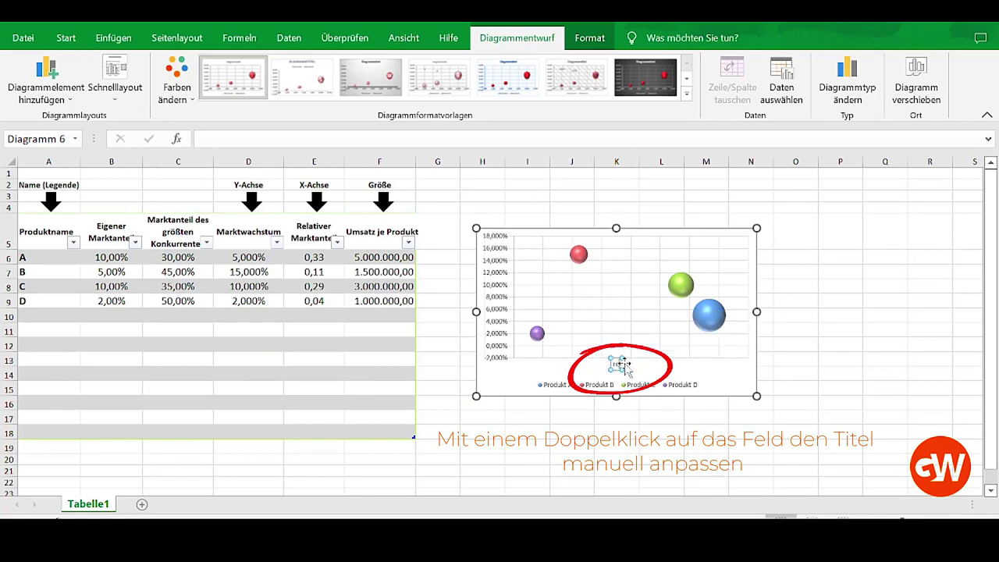
text(Relativen Marktanteil)
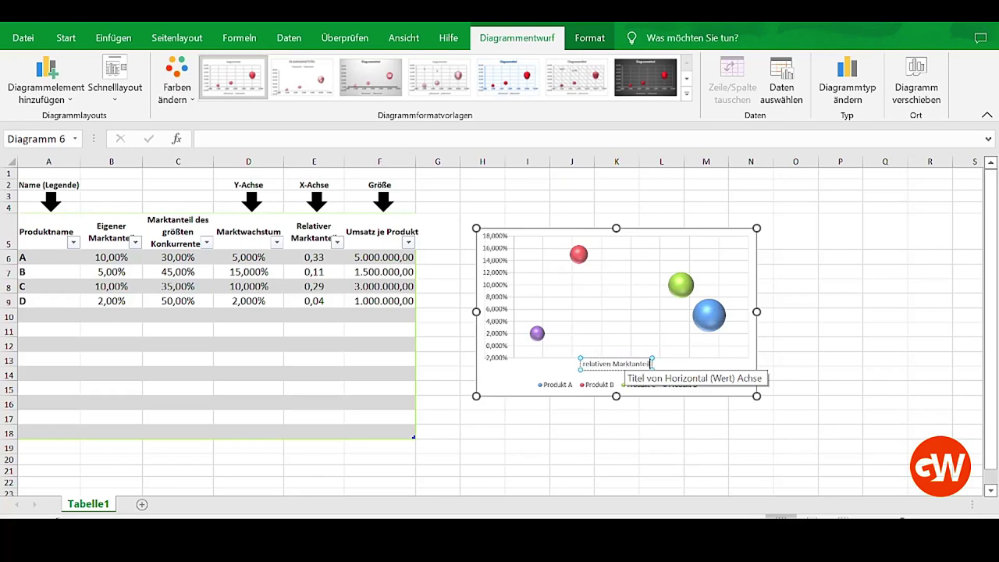
key(Return)
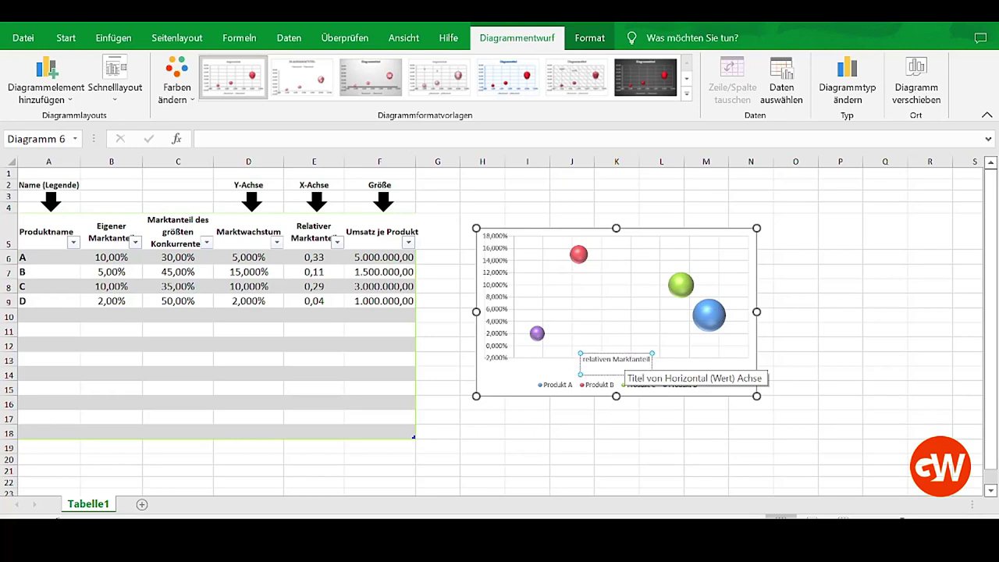
key(BackSpace)
click(654, 449)
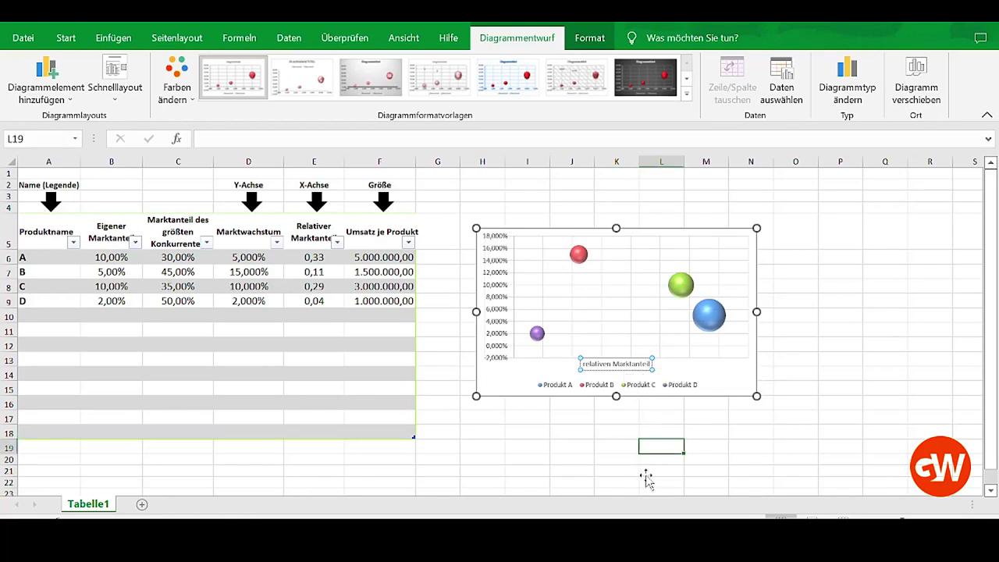
- Reselect the bubble chart's chart area
click(698, 285)
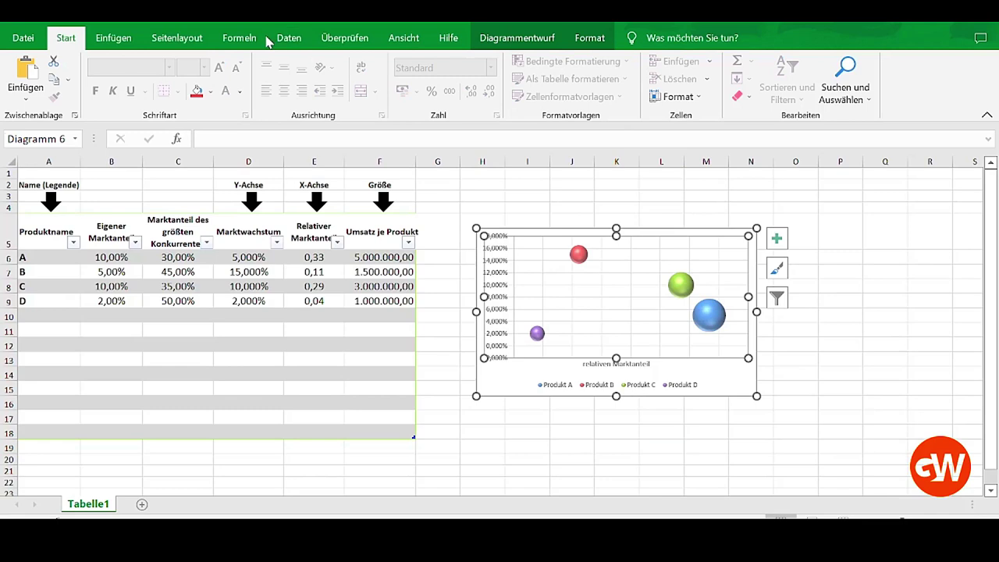
click(116, 40)
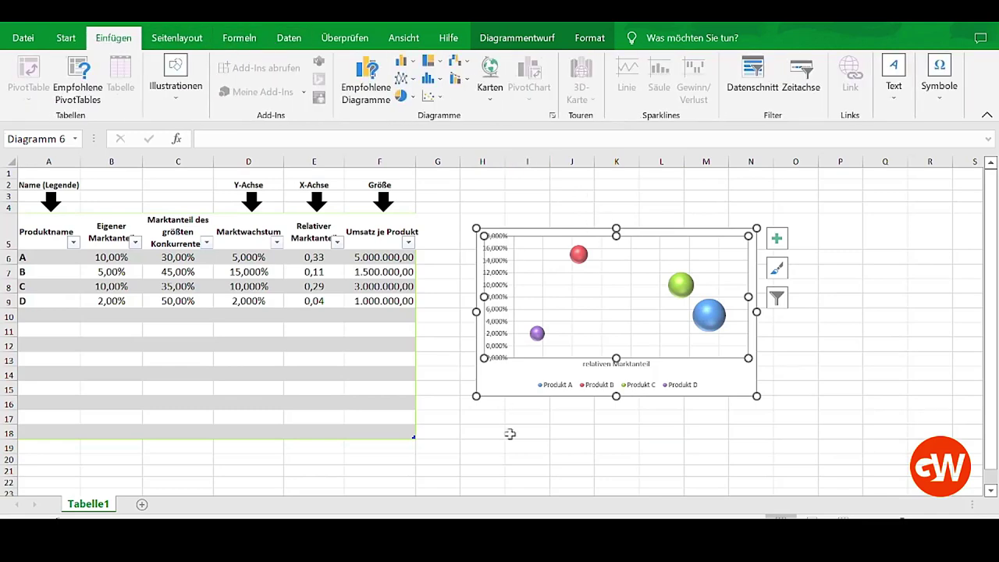
click(509, 383)
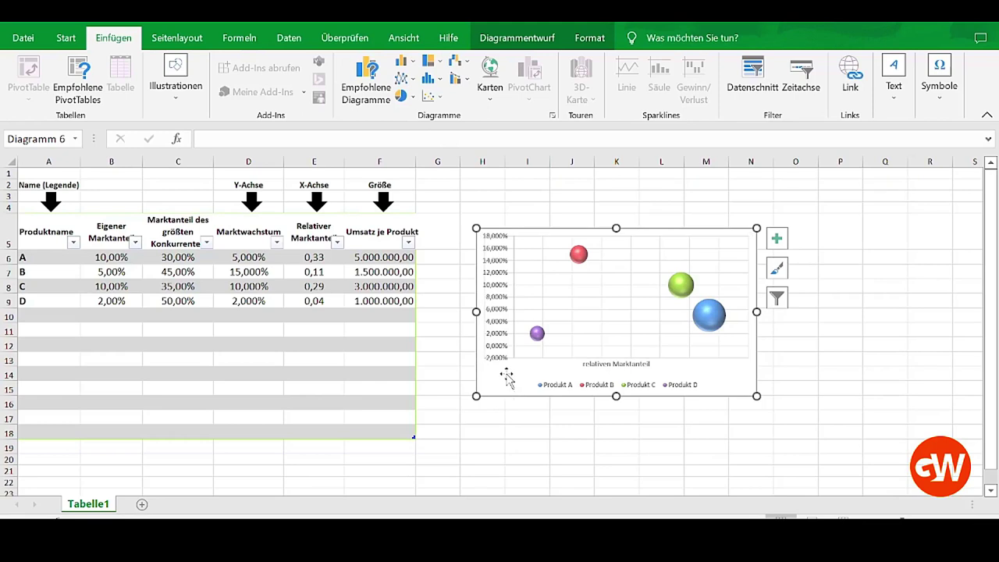
- Add a primary vertical axis title reading 'Marktwachstum'
double_click(506, 374)
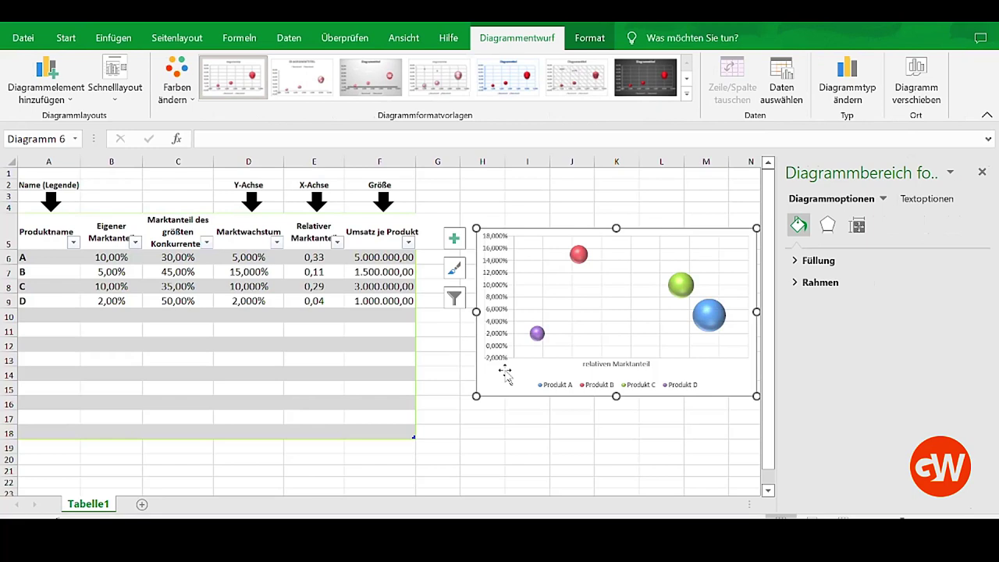
click(31, 74)
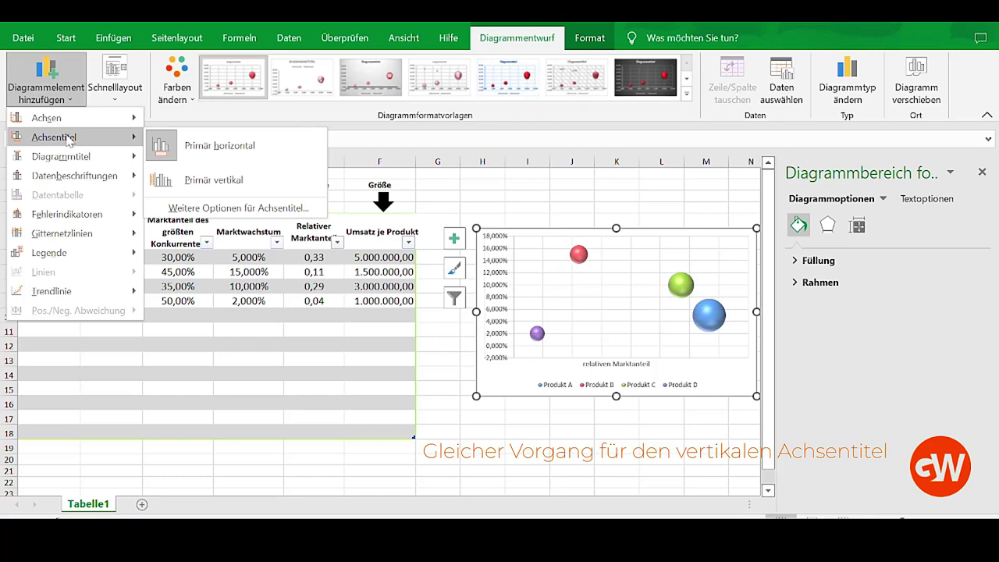
click(218, 178)
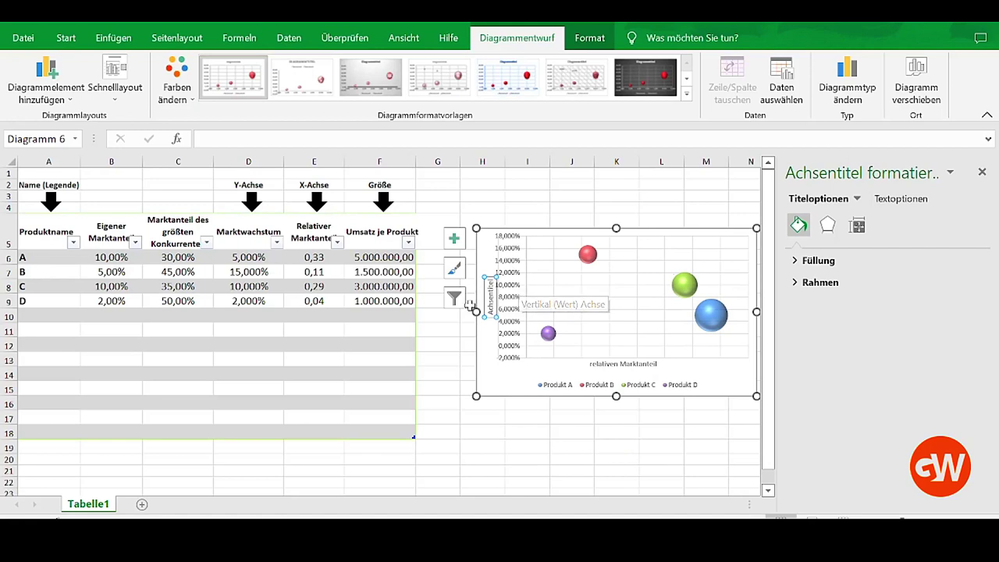
double_click(490, 300)
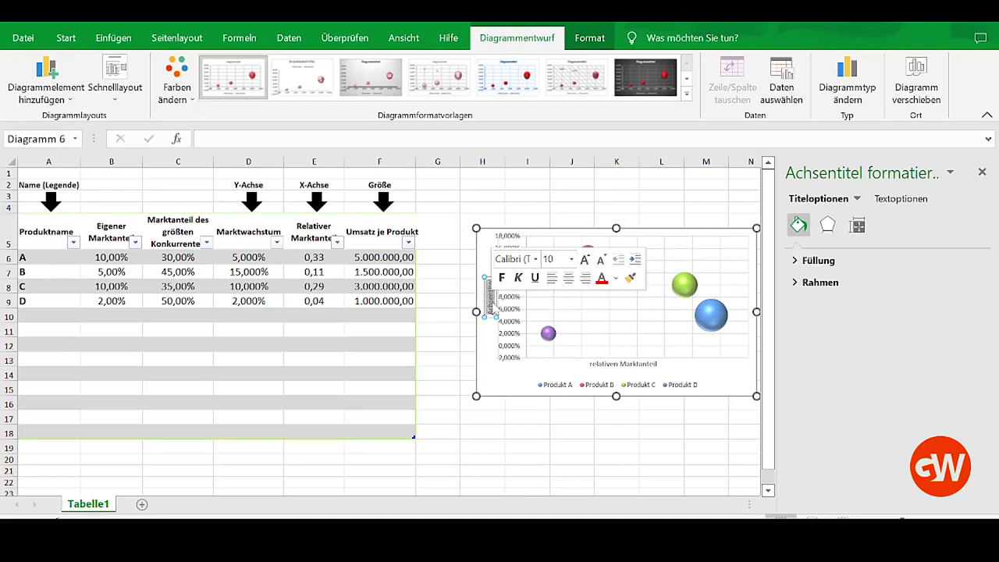
text(Ma)
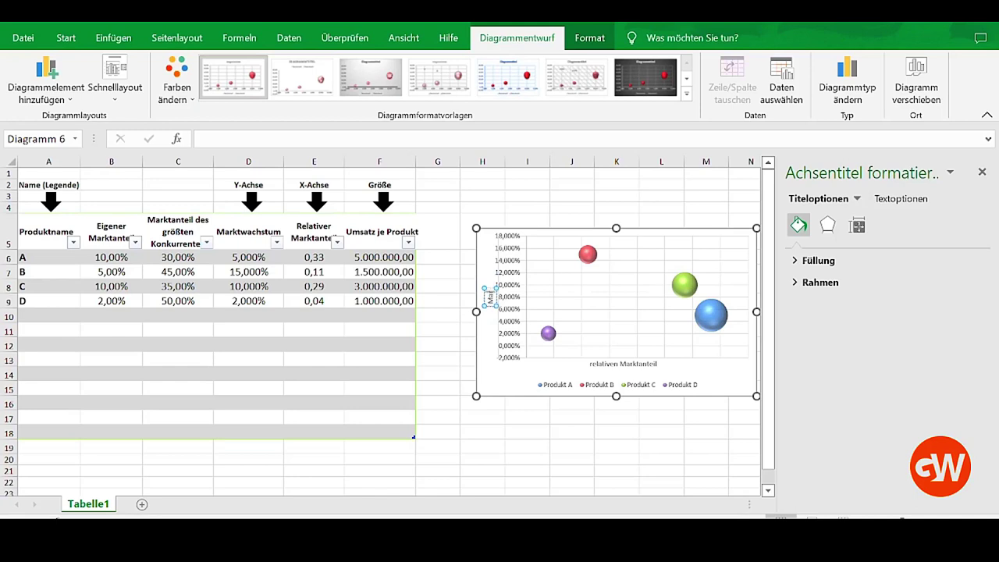
text(rktwachstum)
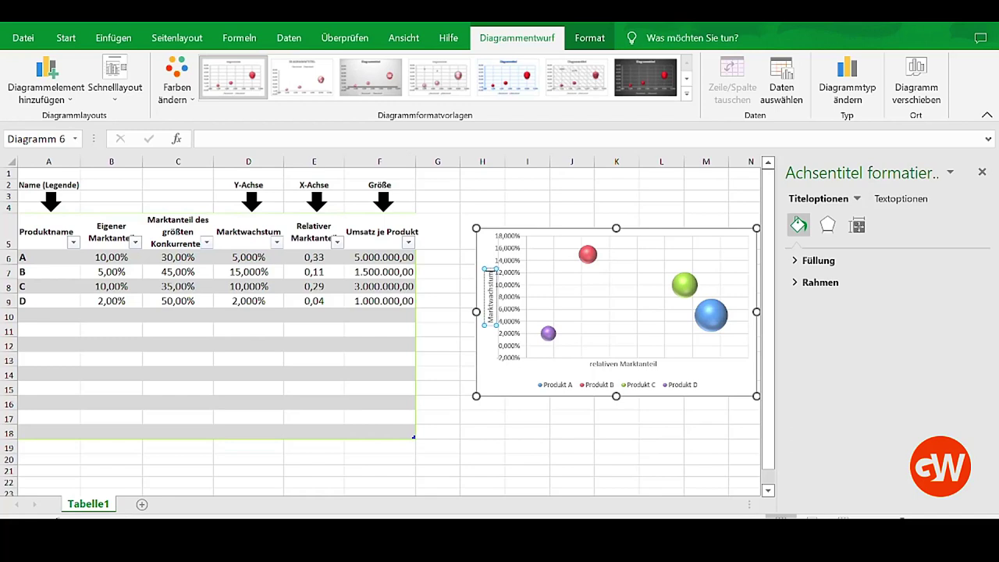
click(488, 429)
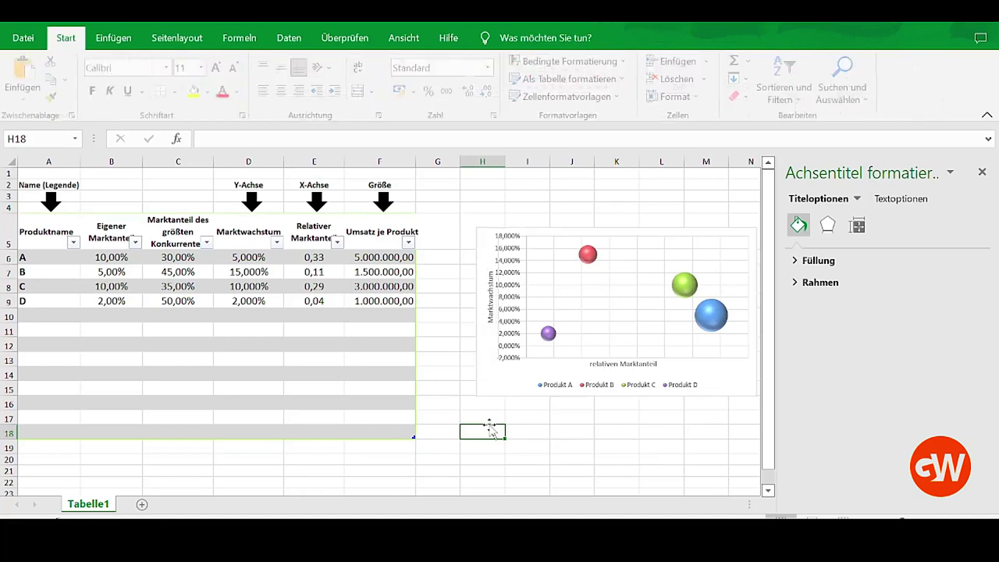
- Close the Format Axis Title pane and select an empty cell beside the chart
click(982, 172)
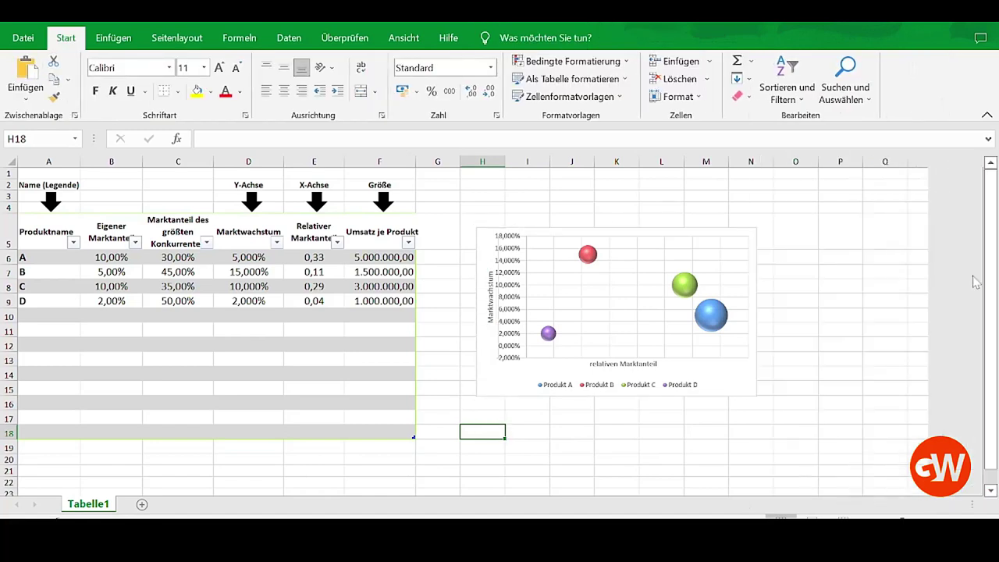
click(905, 318)
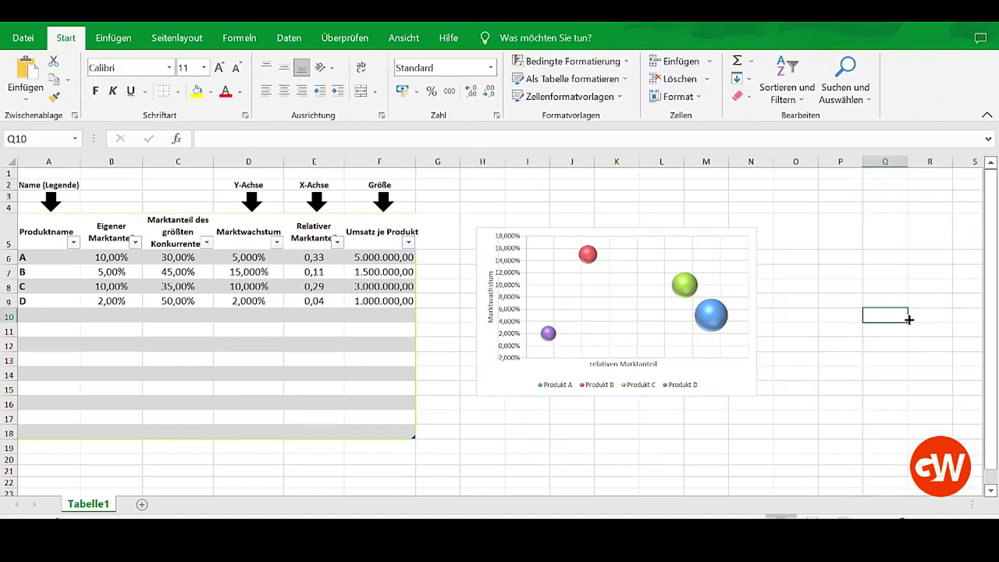